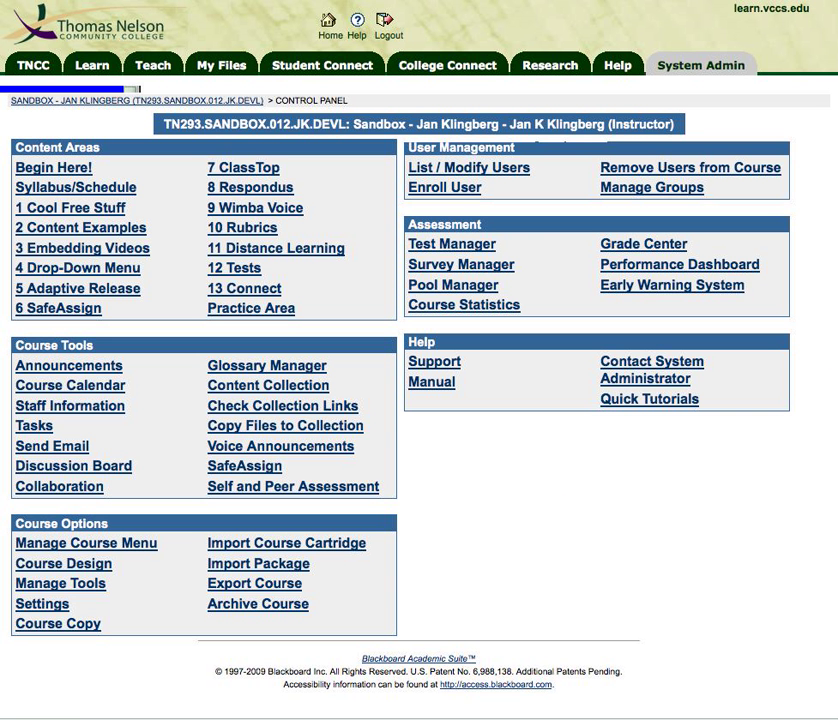
- Open the Export/Archive Manager of the TN293.SANDBOX.012.JK.DEVL course from its control panel
drag(294, 584, 103, 624)
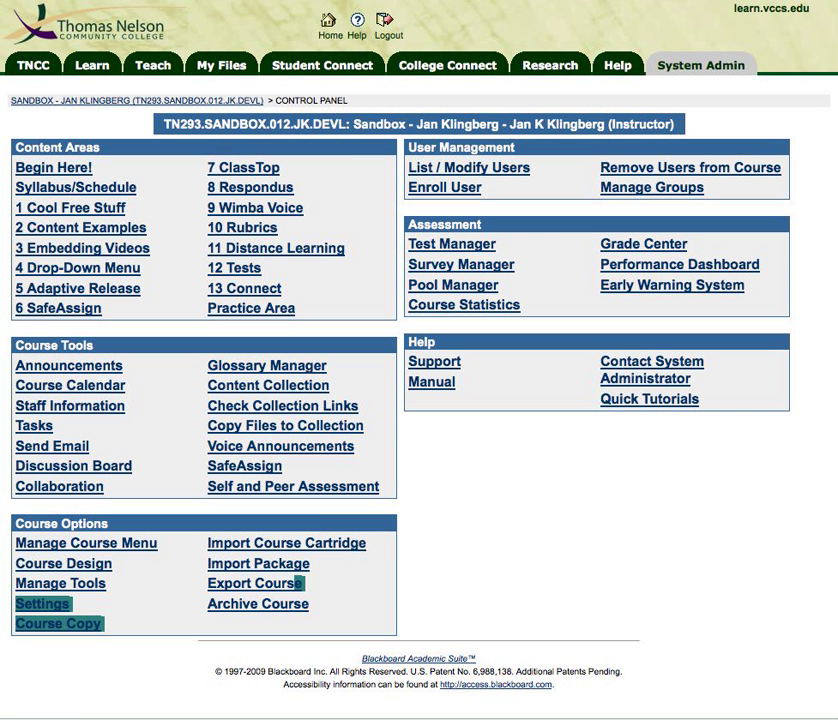
drag(298, 584, 208, 584)
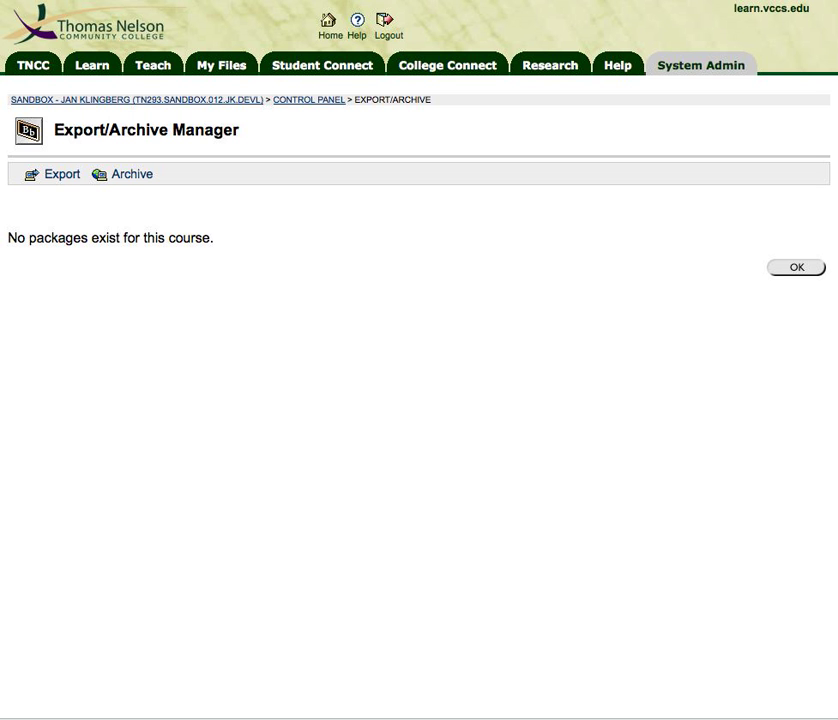
drag(155, 175, 24, 175)
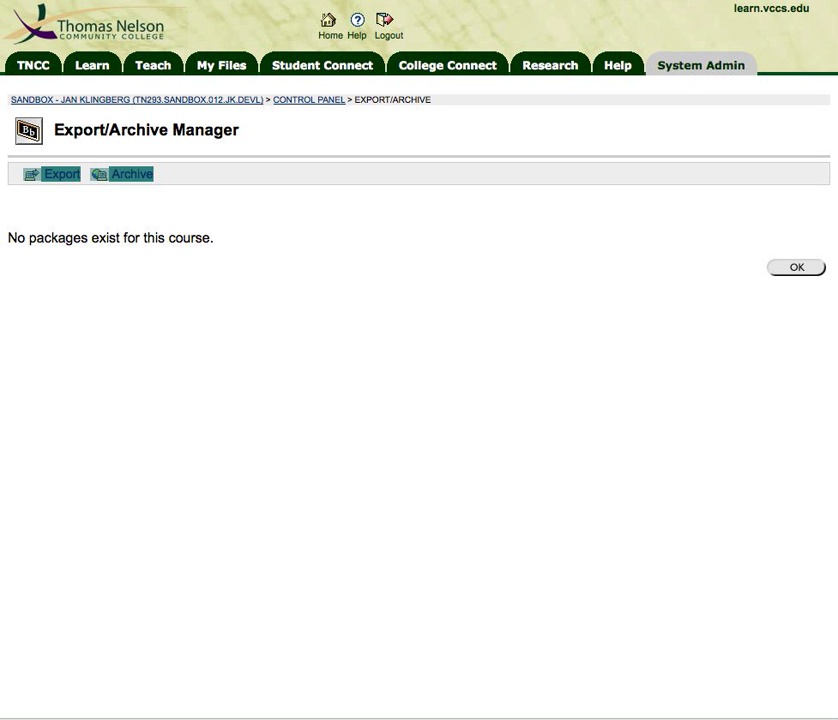
click(232, 204)
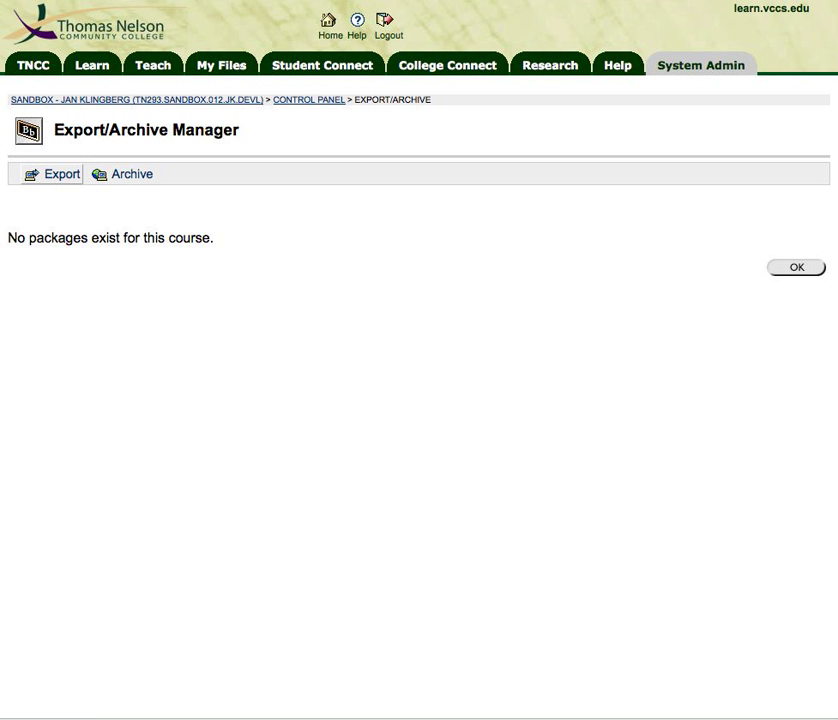
- Start a new course export and include the whole Content group with all its content areas
click(53, 174)
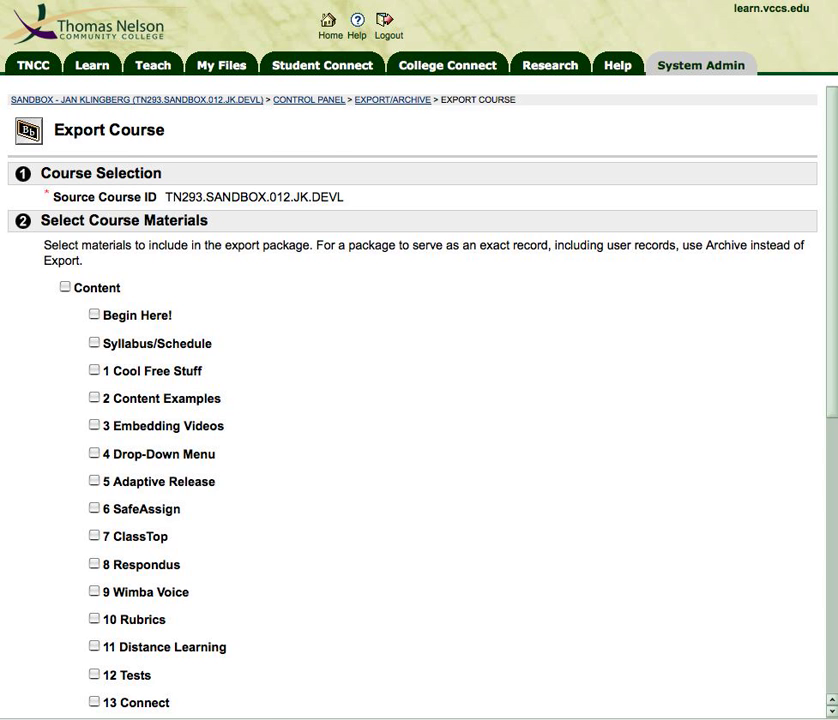
scroll(419, 400, down, 1)
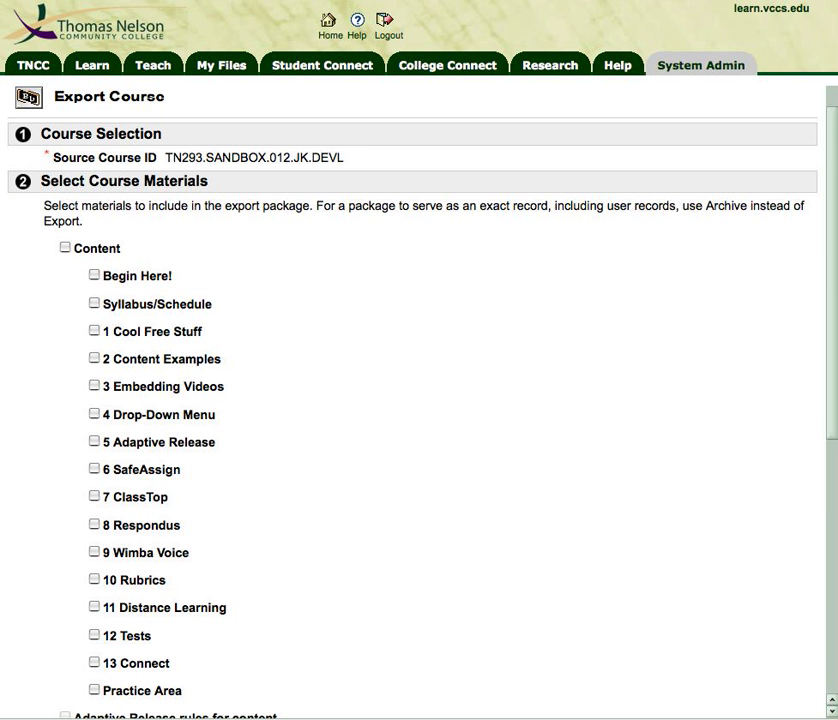
click(65, 247)
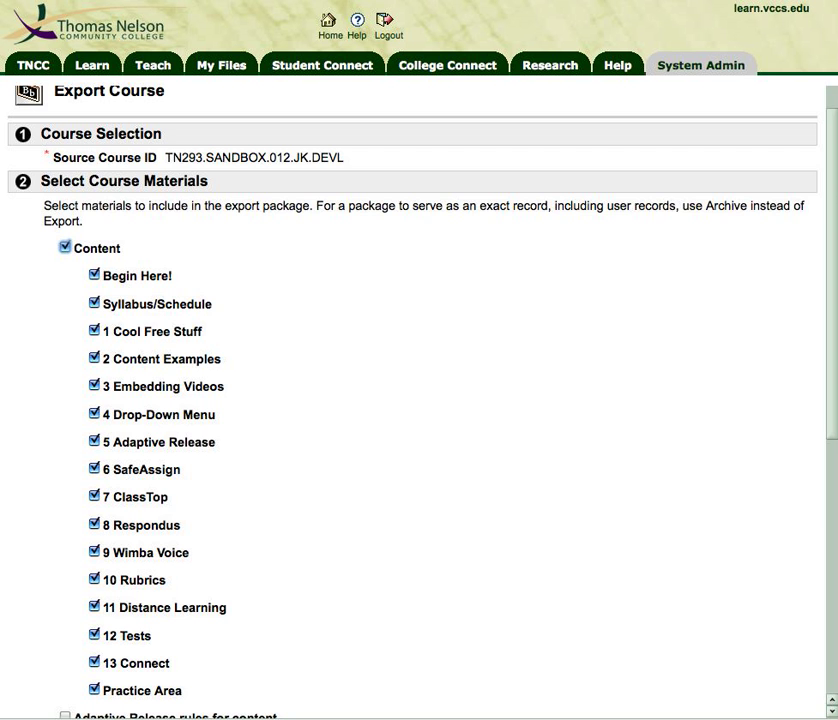
- Include Collaboration Sessions, Discussion Board, Glossary, and Grade Center Columns and Settings in the export package
scroll(419, 400, down, 4)
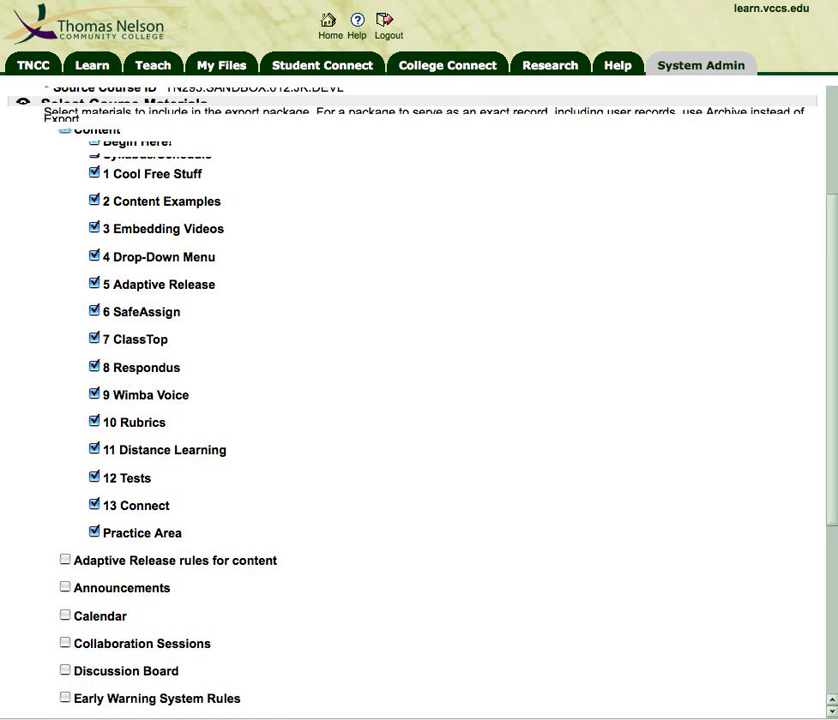
scroll(419, 400, down, 6)
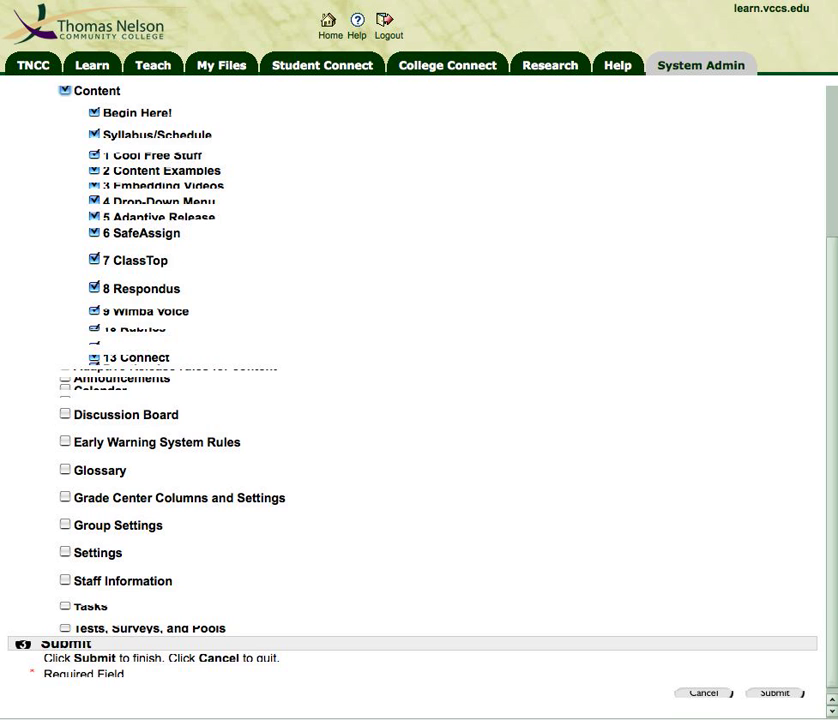
scroll(419, 400, down, 2)
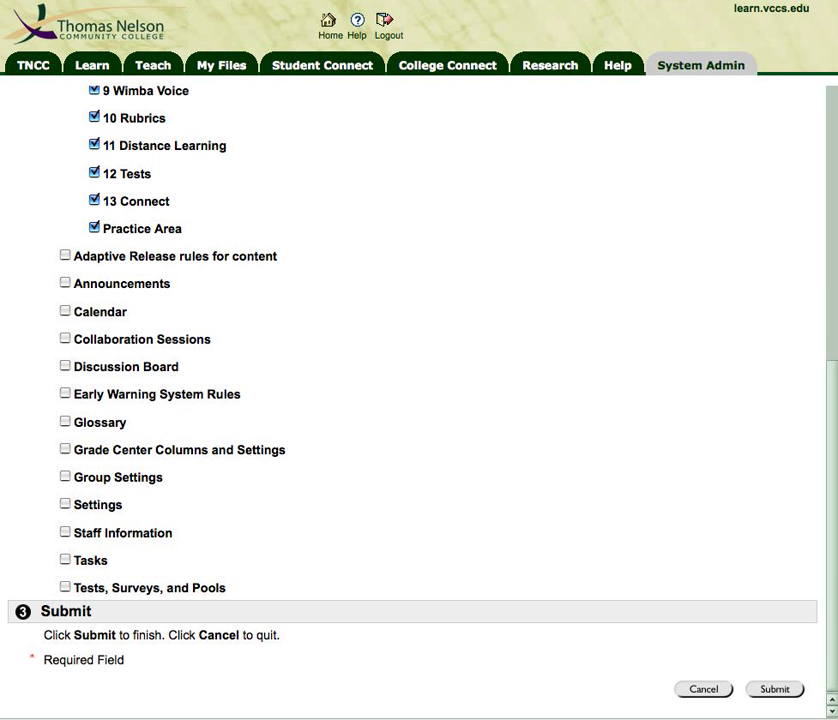
double_click(122, 284)
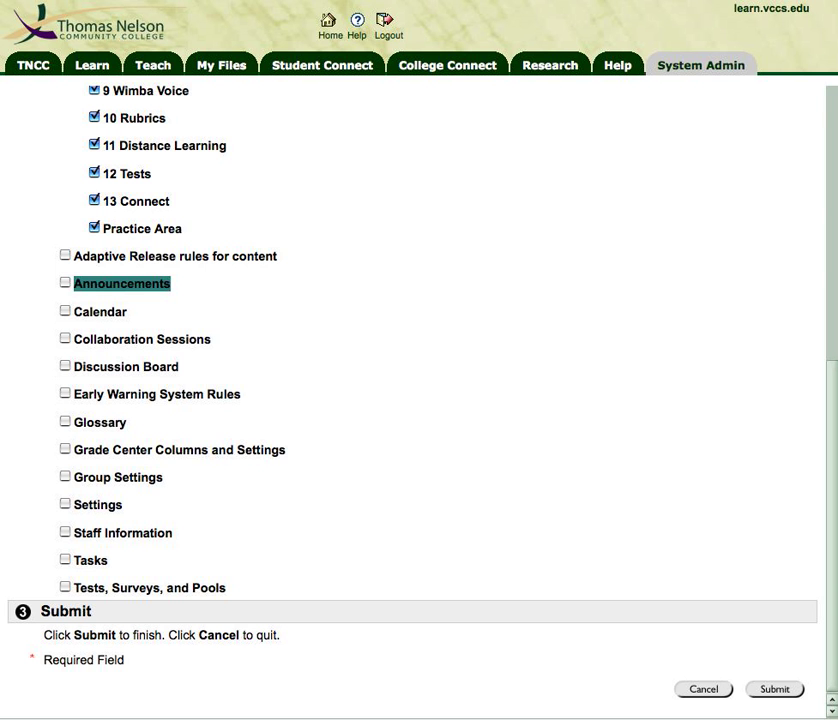
click(65, 338)
click(65, 366)
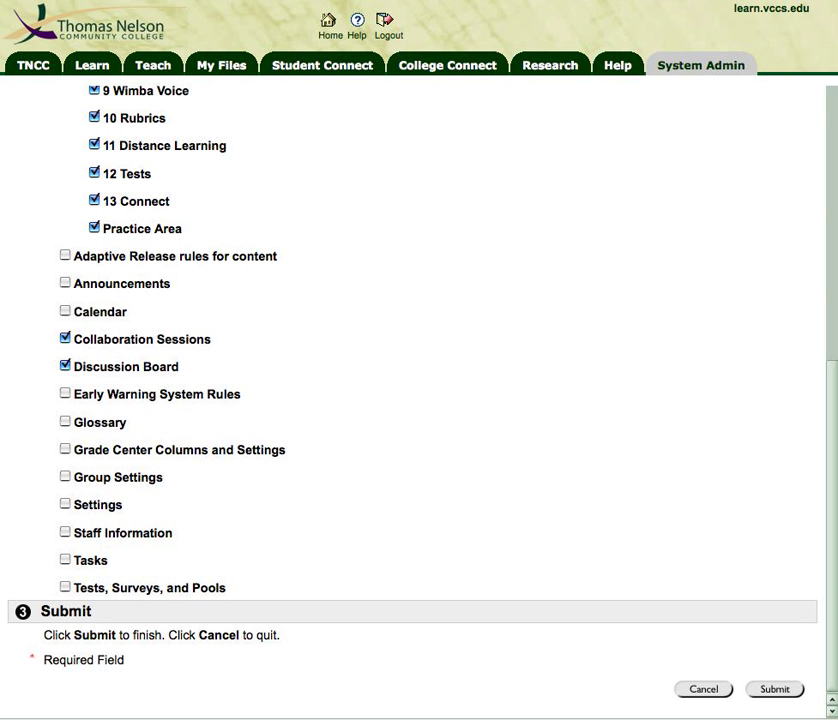
click(65, 421)
click(65, 449)
triple_click(136, 201)
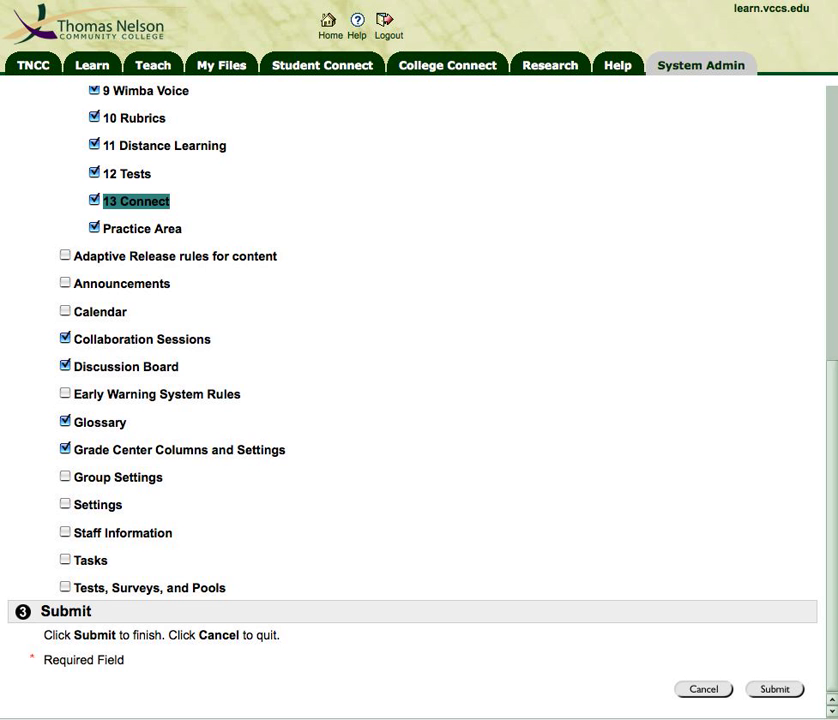
triple_click(142, 229)
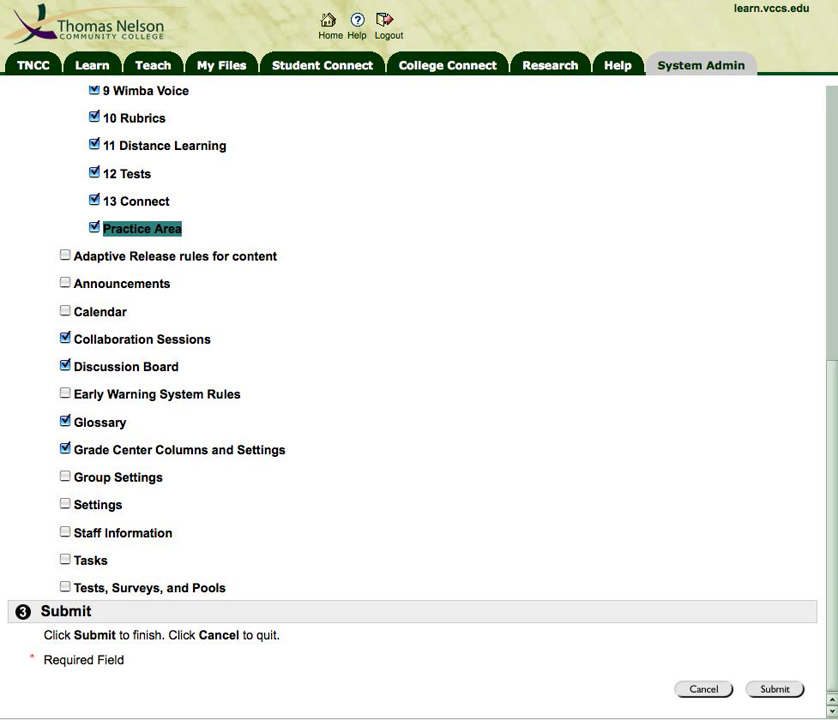
drag(286, 450, 113, 450)
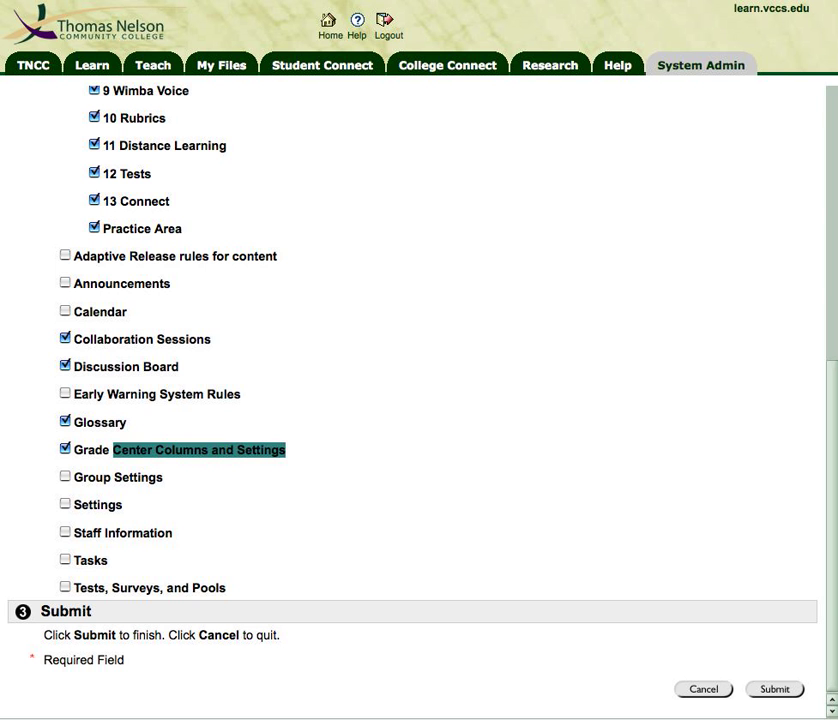
click(113, 450)
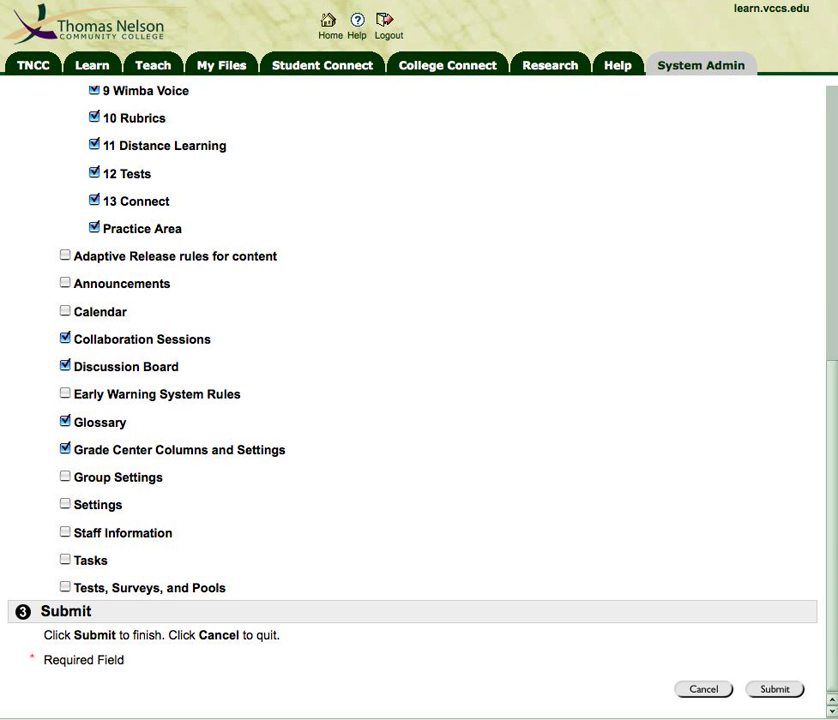
drag(181, 367, 74, 367)
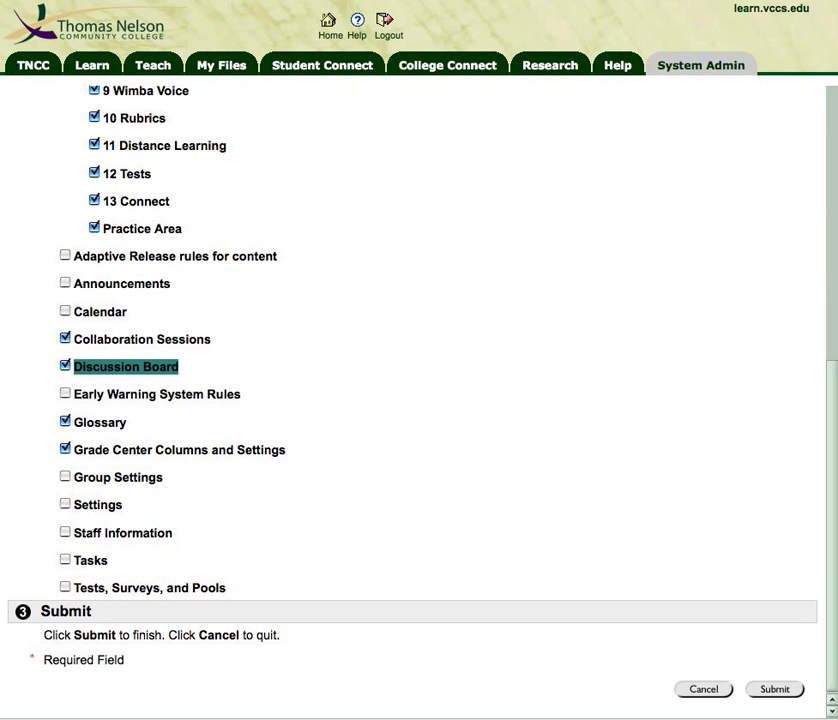
drag(170, 202, 103, 202)
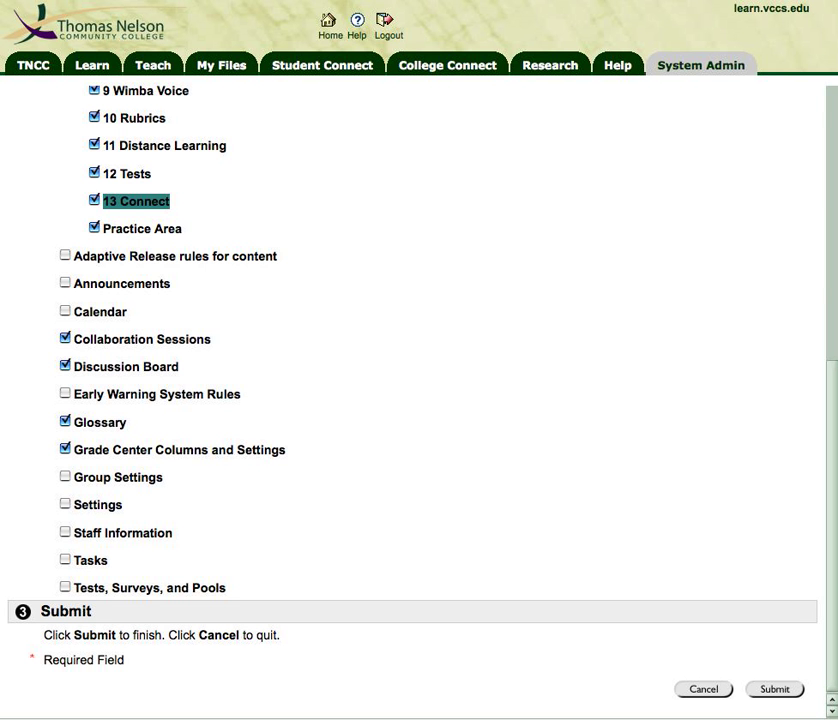
click(200, 203)
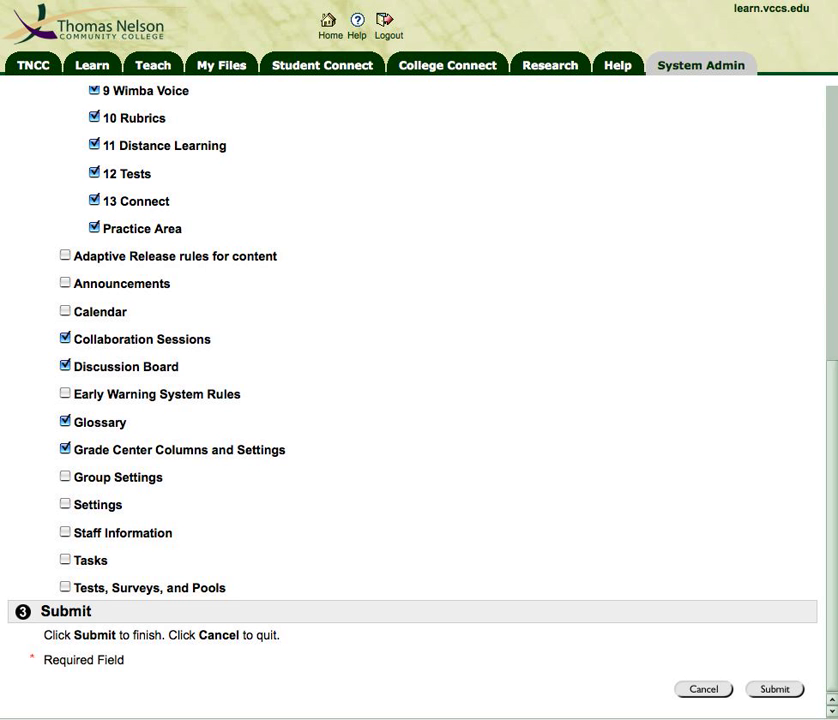
drag(75, 450, 286, 451)
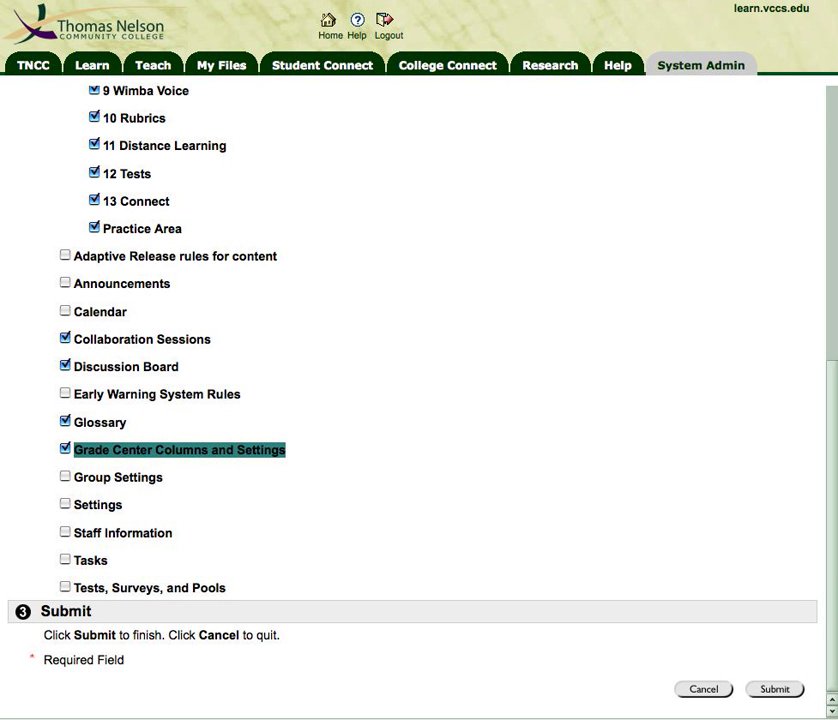
click(316, 451)
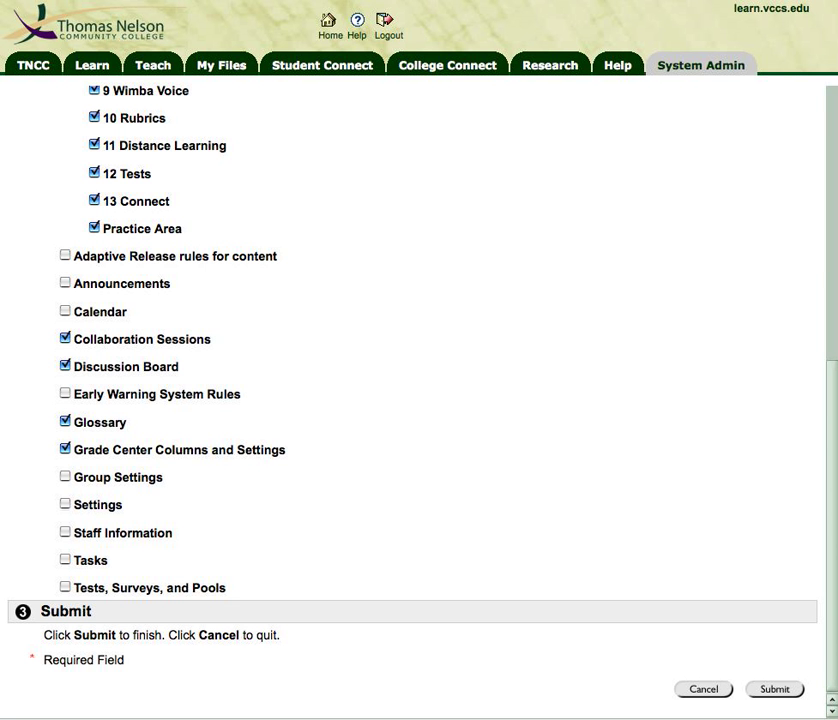
- Add Settings, Staff Information, and Tests, Surveys, and Pools to the export package and submit the export
click(65, 504)
click(65, 532)
click(65, 587)
scroll(420, 400, up, 10)
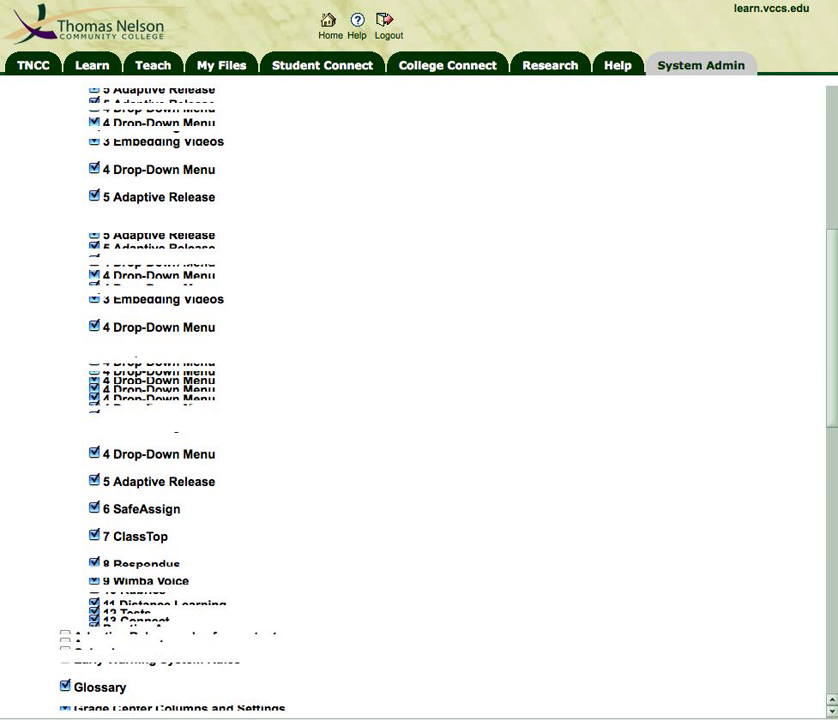
scroll(420, 400, down, 10)
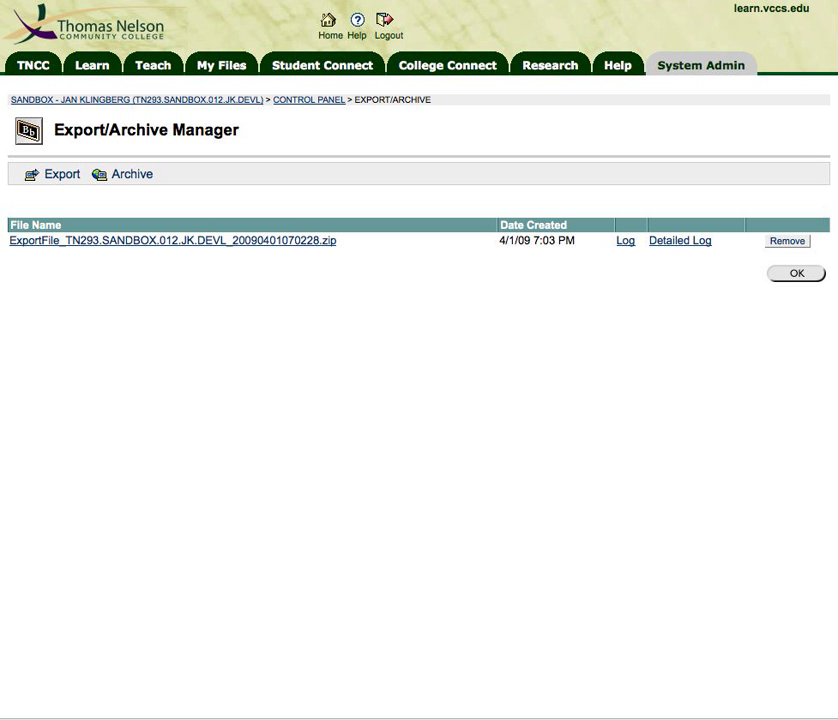
- Save the exported course package to the Desktop as a PC ZIP Archive, keeping the suggested file name
click(787, 241)
right_click(174, 241)
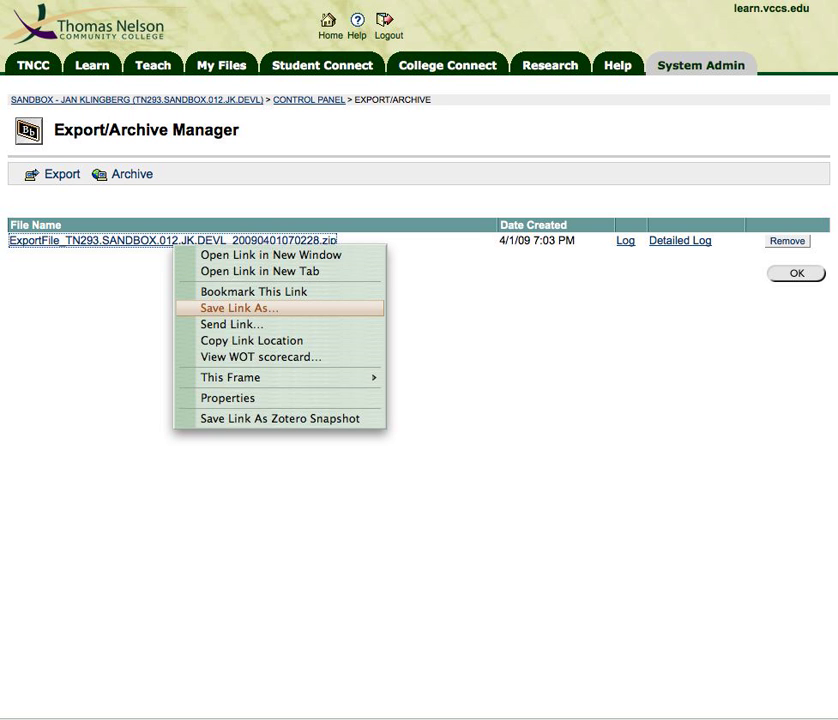
click(239, 308)
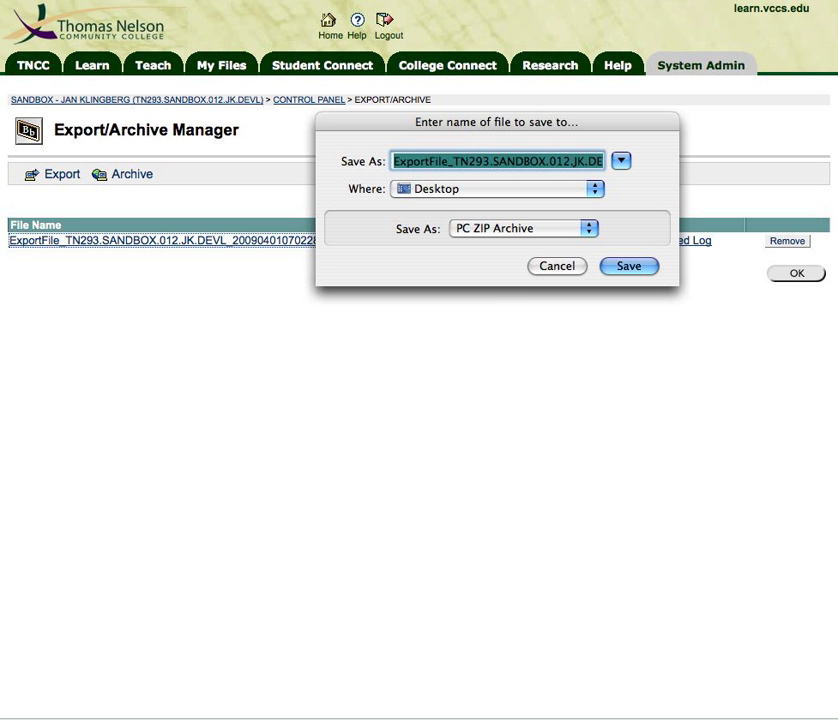
key(Return)
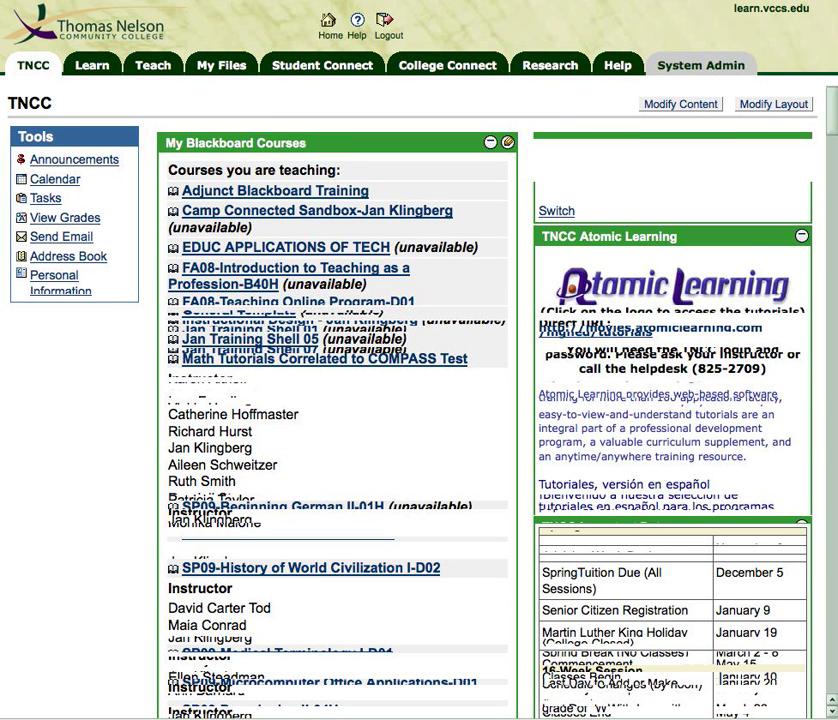
- Find the TN293.SANDBOX.127.JK.DEVL course in the course list and open its Import Package page
scroll(420, 400, down, 5)
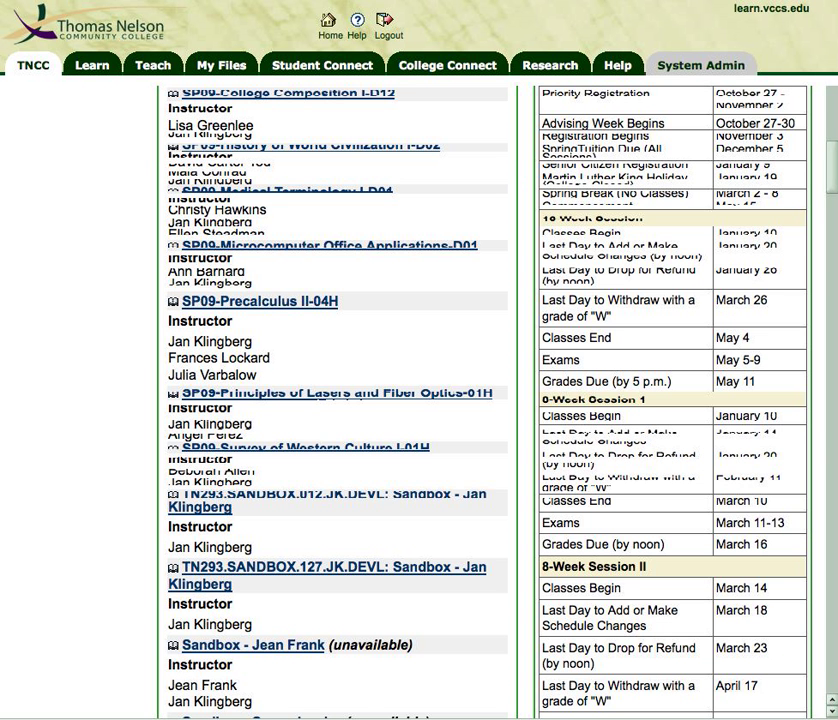
scroll(420, 400, down, 1)
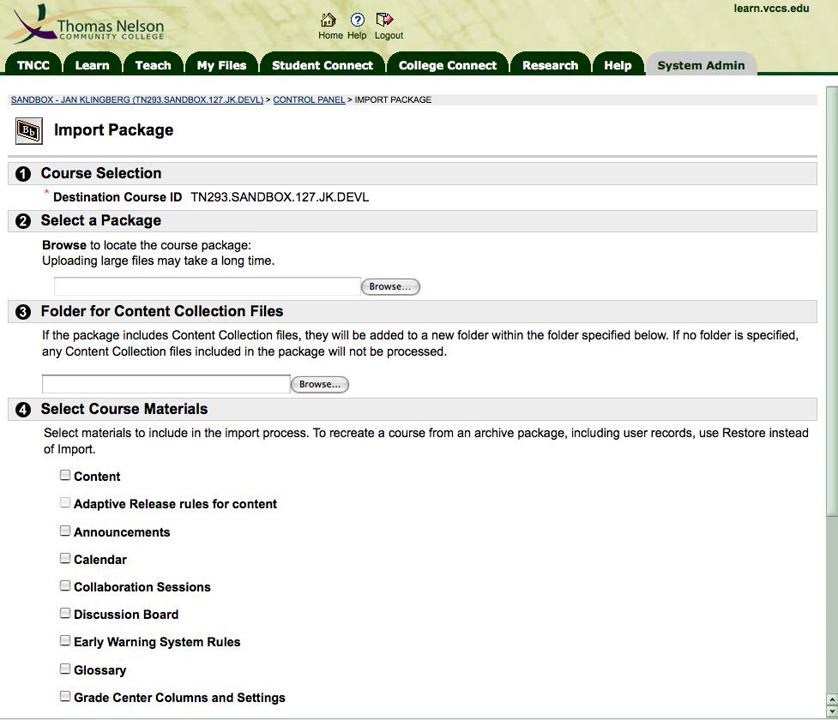
drag(286, 312, 114, 312)
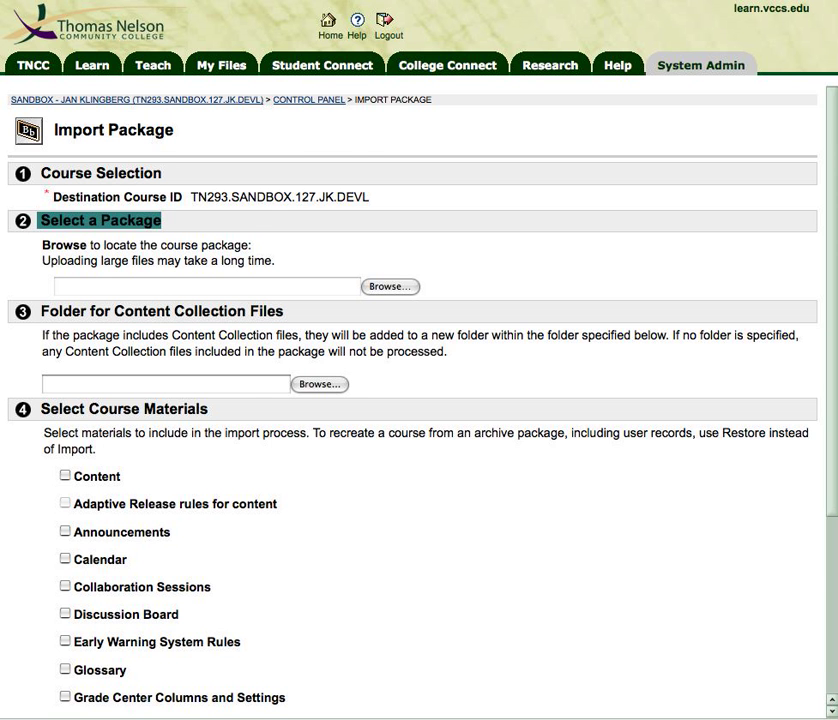
- Choose ExportFile_TN293.SANDBOX.012.JK.DEVL_20090401070228.zip from the Desktop as the course package to import
click(390, 287)
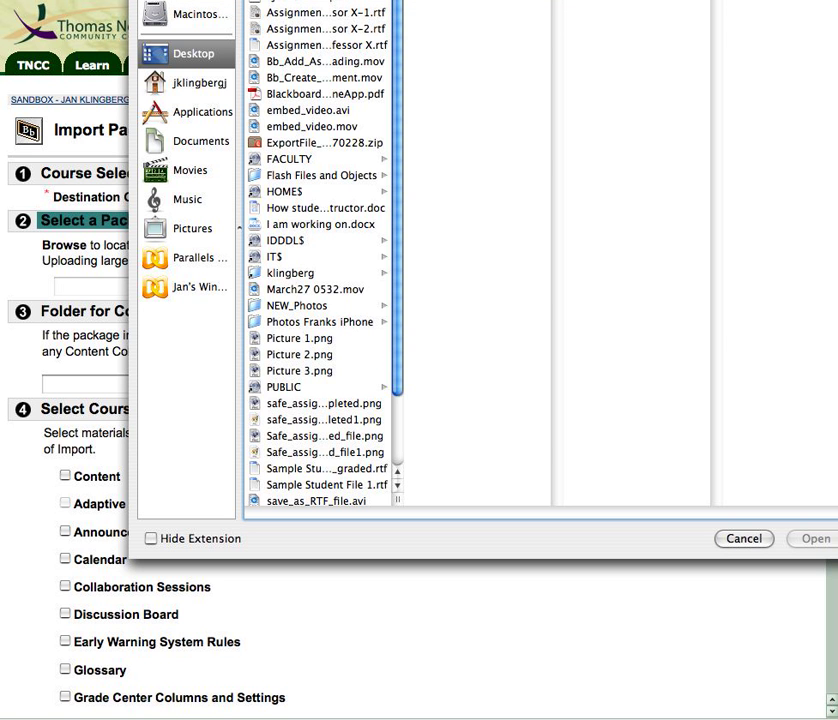
drag(397, 497, 613, 496)
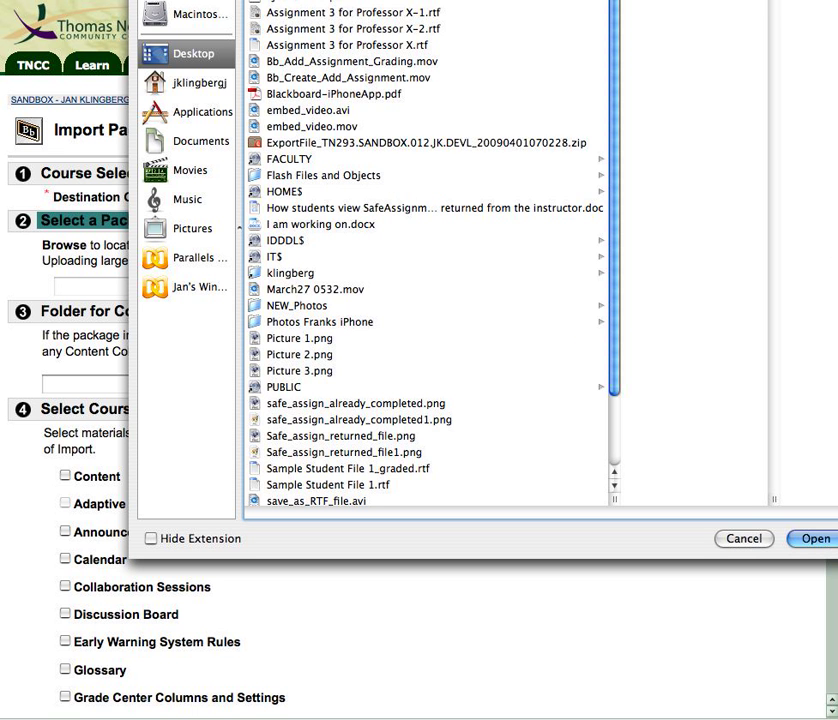
click(426, 143)
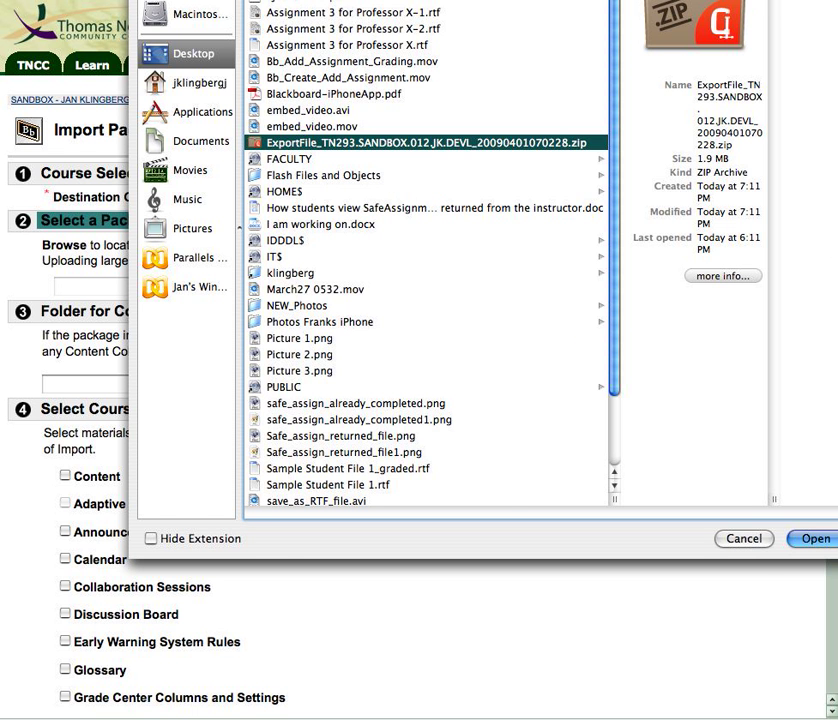
drag(496, 0, 393, 2)
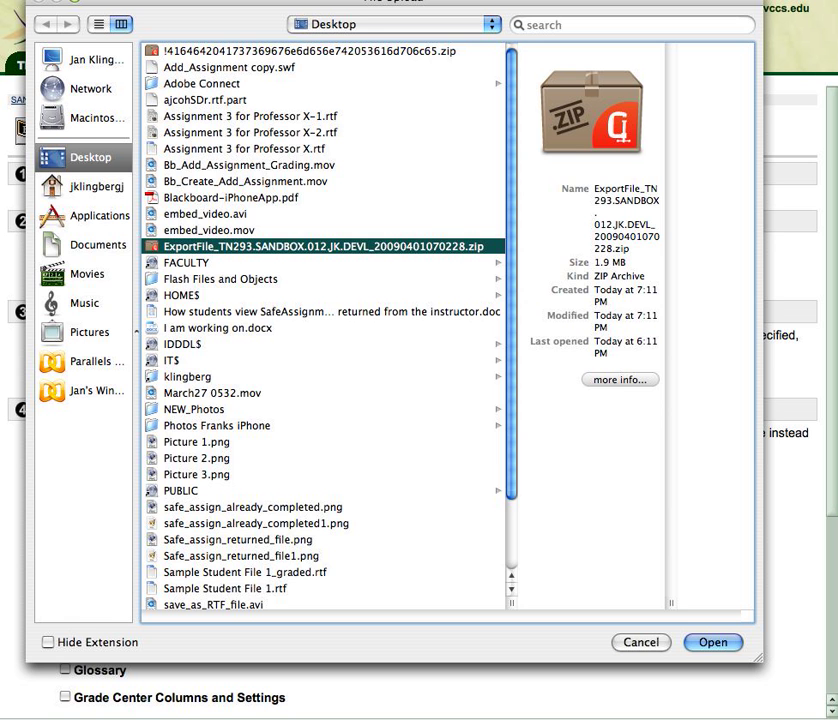
click(713, 643)
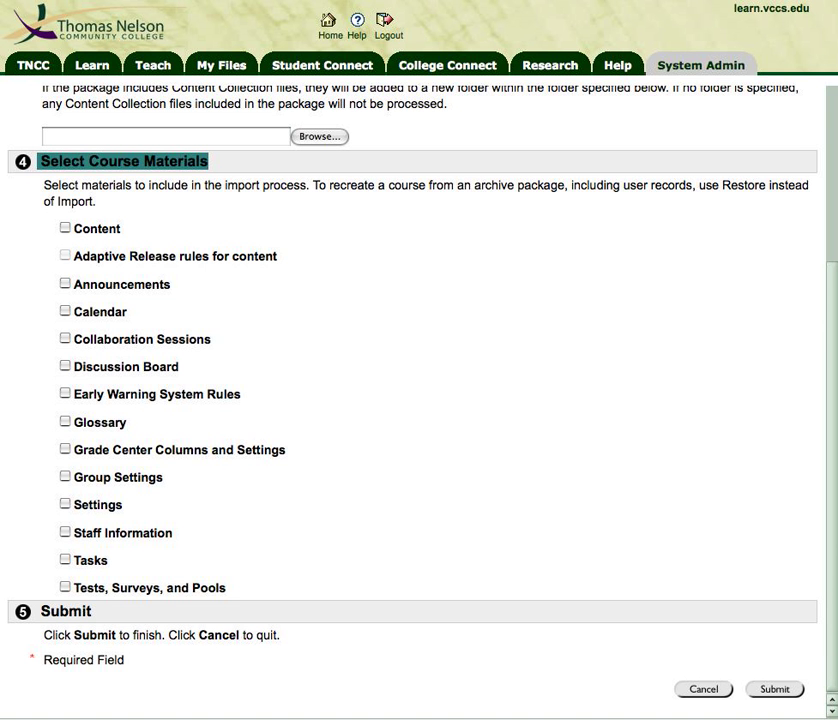
- Select every course material for the import, from Content and its Adaptive Release rules to Tests, Surveys, and Pools
click(65, 587)
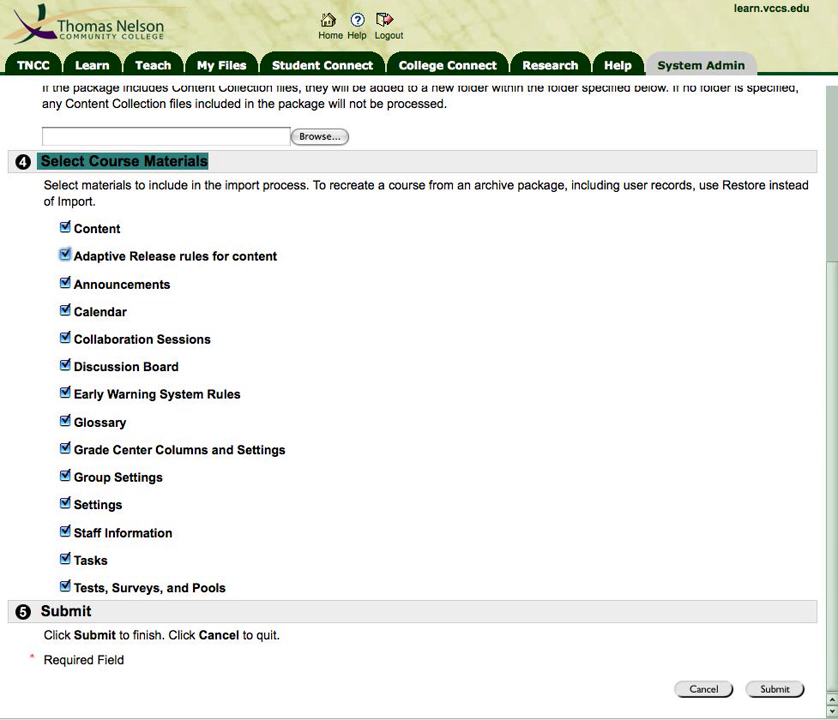
- Submit the package import with all selected course materials and read the message on the resulting page
click(775, 689)
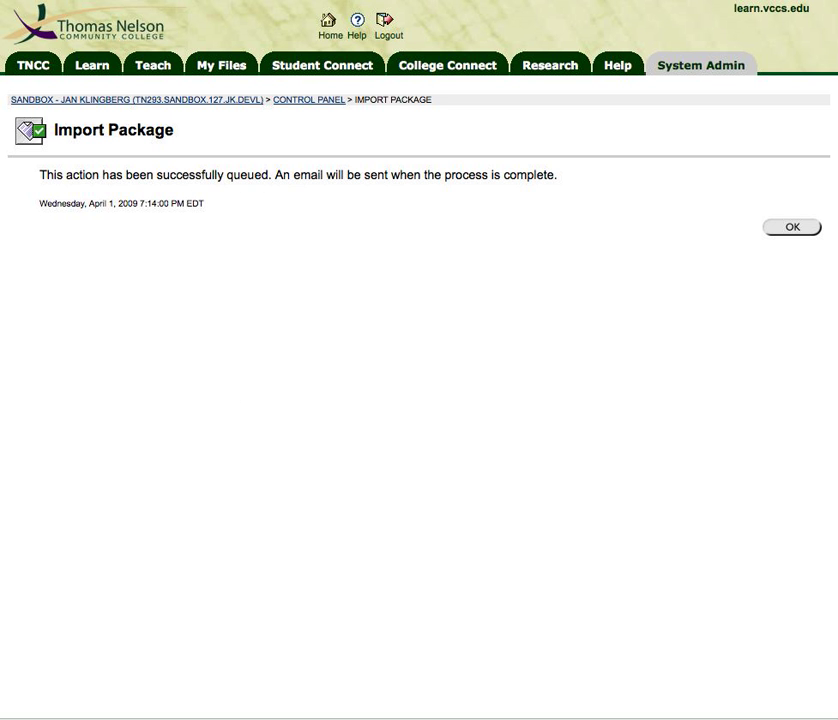
drag(559, 176, 39, 176)
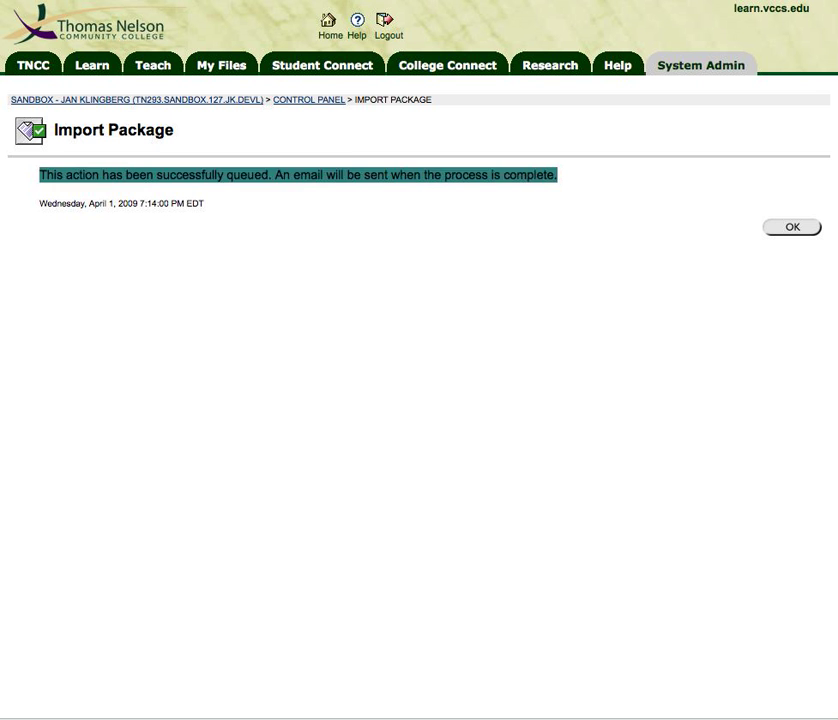
click(39, 176)
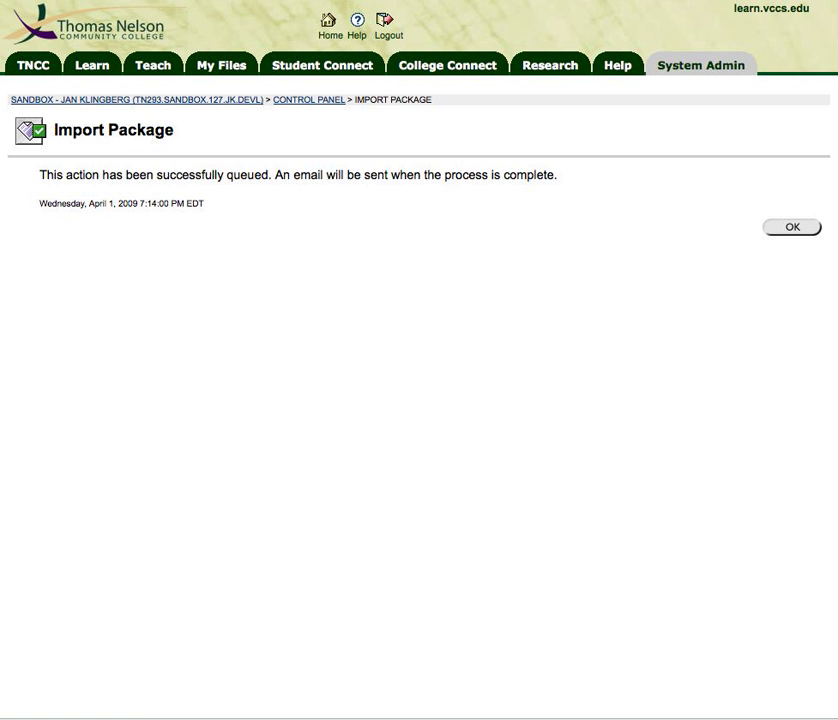
- Open the TN293.SANDBOX.127.JK.DEVL course and examine its whole course menu, from Announcements down to Practice Area, for imported and duplicate areas
click(137, 100)
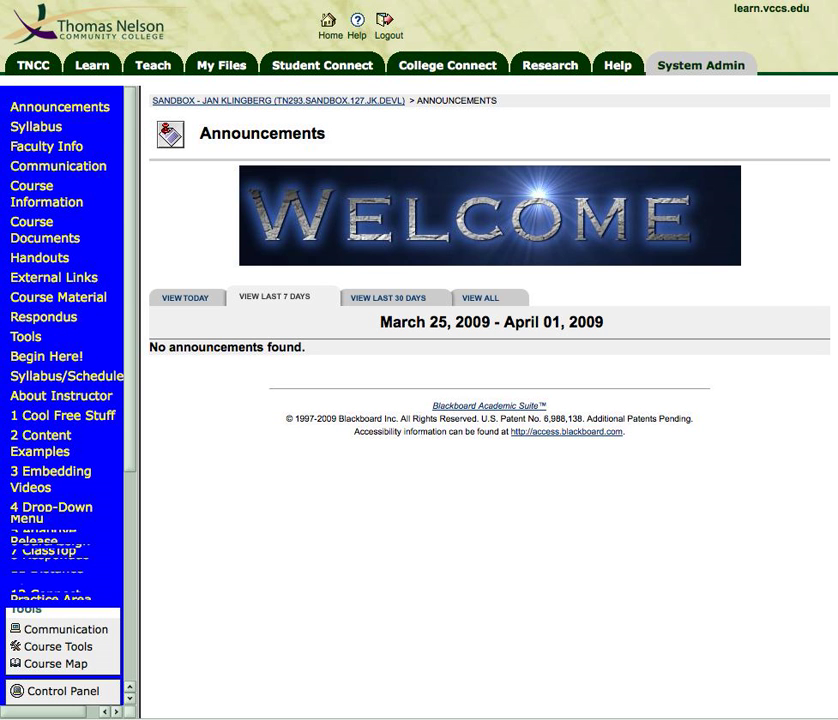
scroll(62, 395, down, 4)
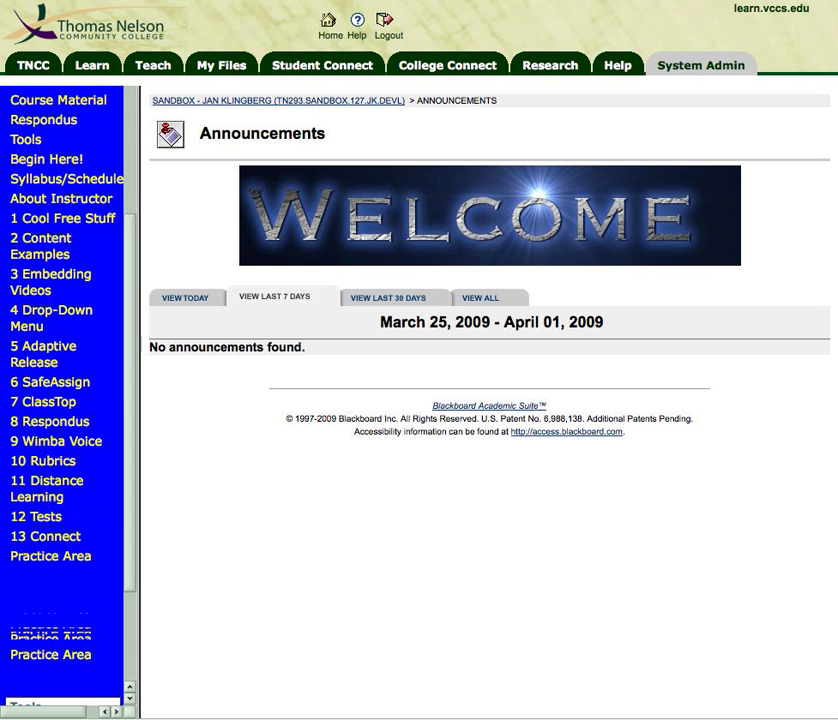
scroll(62, 395, up, 4)
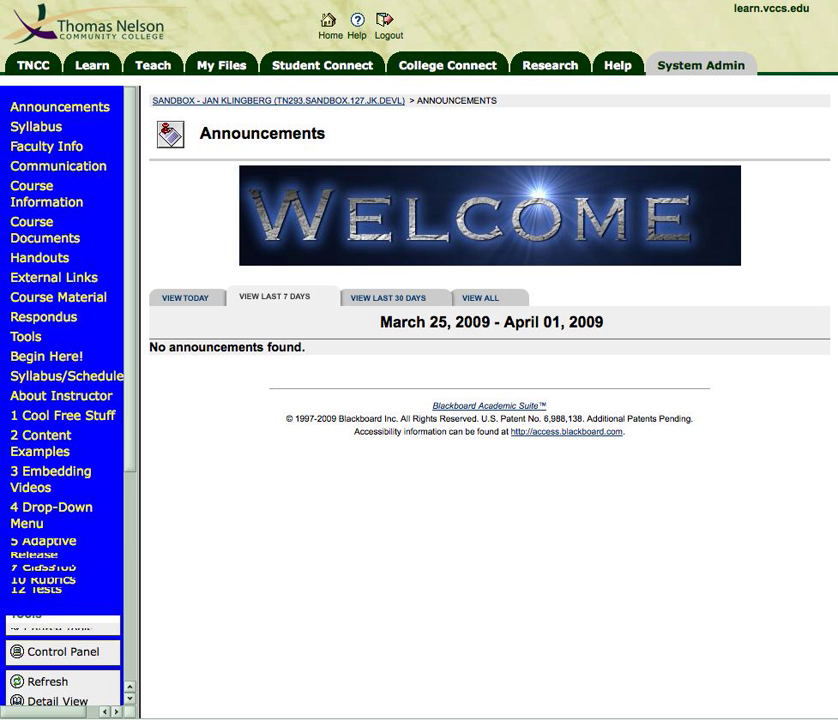
scroll(62, 395, down, 5)
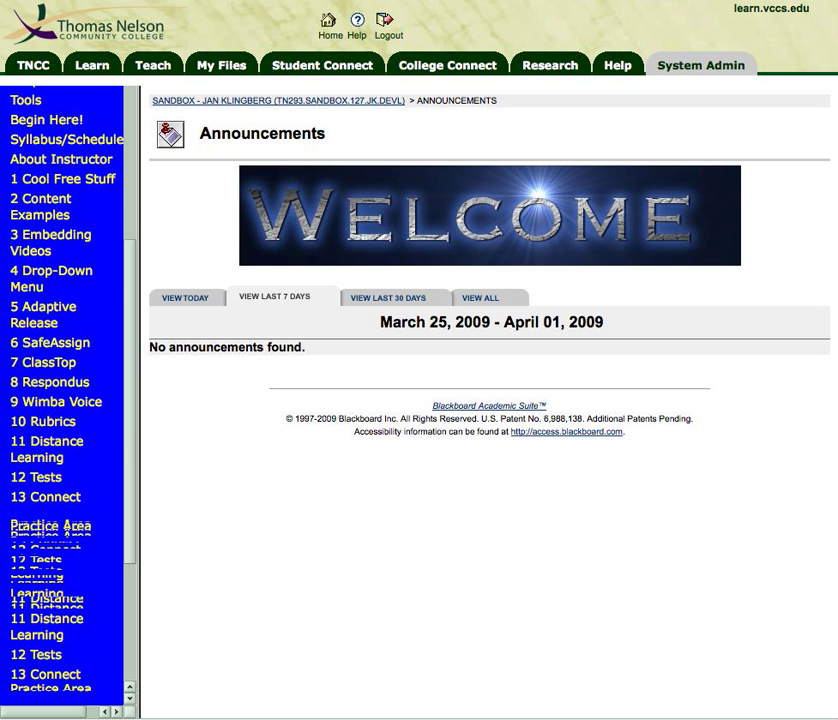
scroll(62, 395, up, 5)
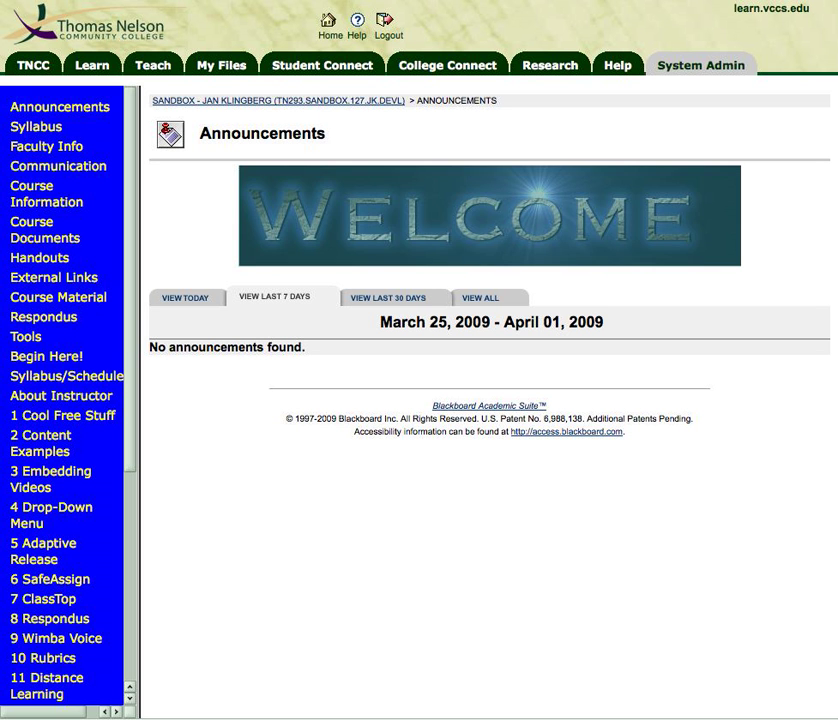
drag(88, 260, 70, 338)
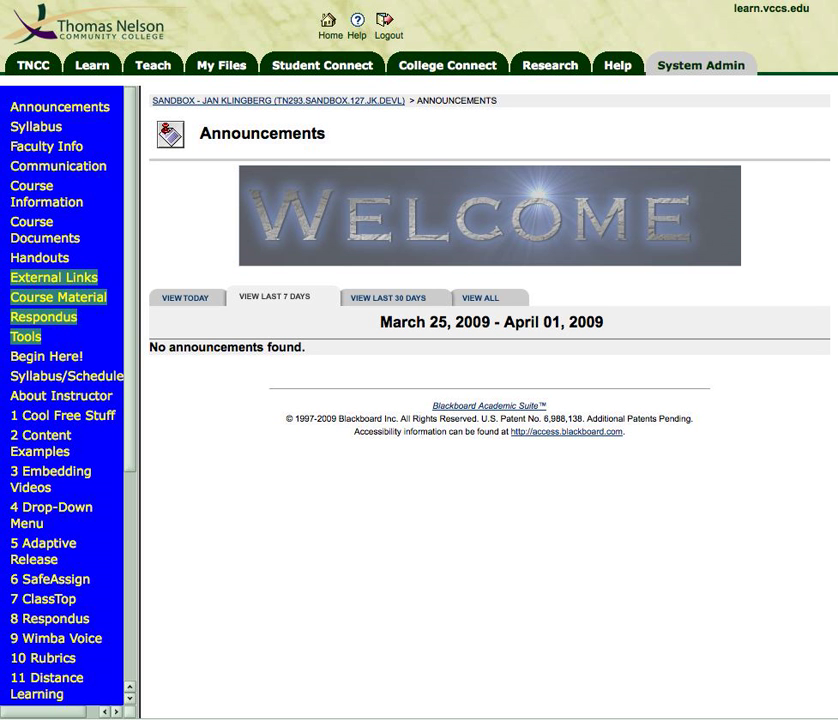
drag(86, 264, 78, 119)
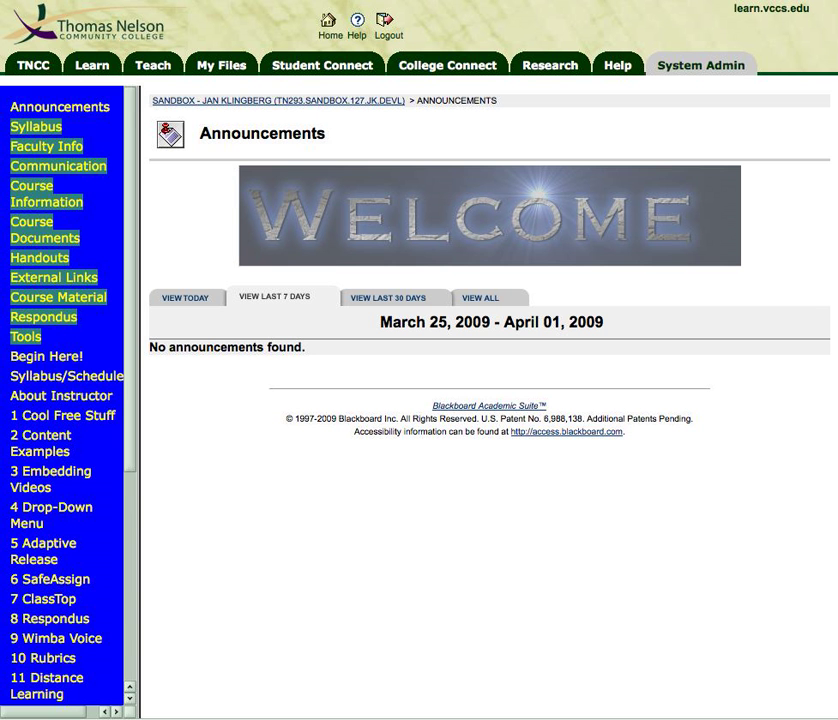
scroll(65, 400, down, 2)
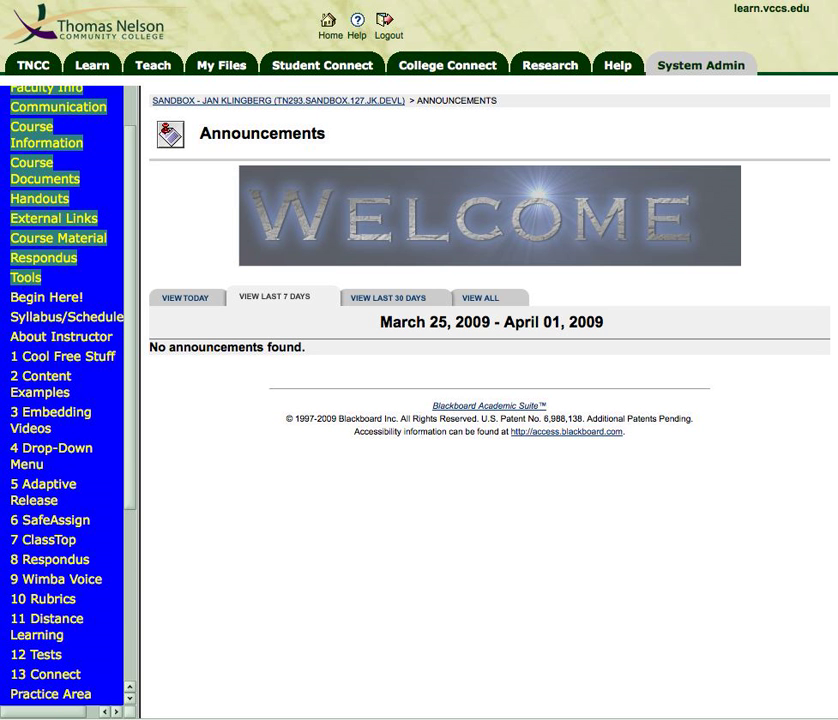
drag(80, 280, 88, 436)
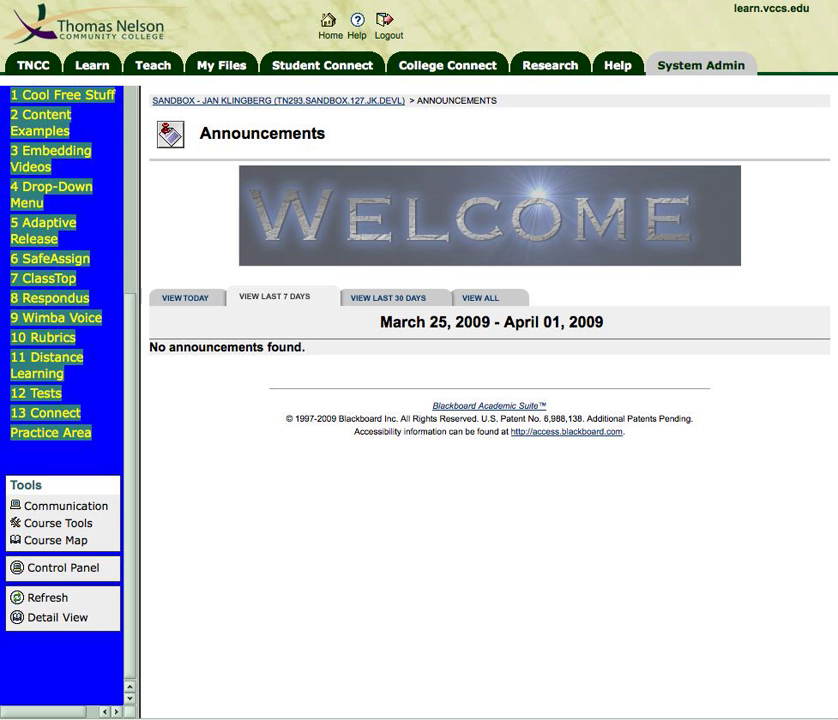
- Go to the Control Panel of the TN293.SANDBOX.127.JK.DEVL course and open its Grade Center
scroll(65, 400, up, 10)
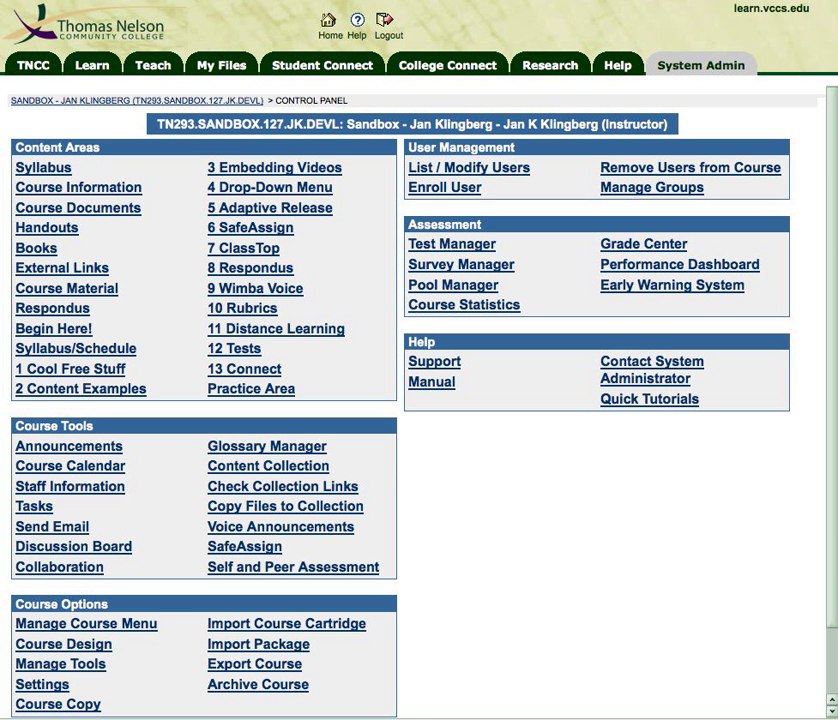
click(668, 245)
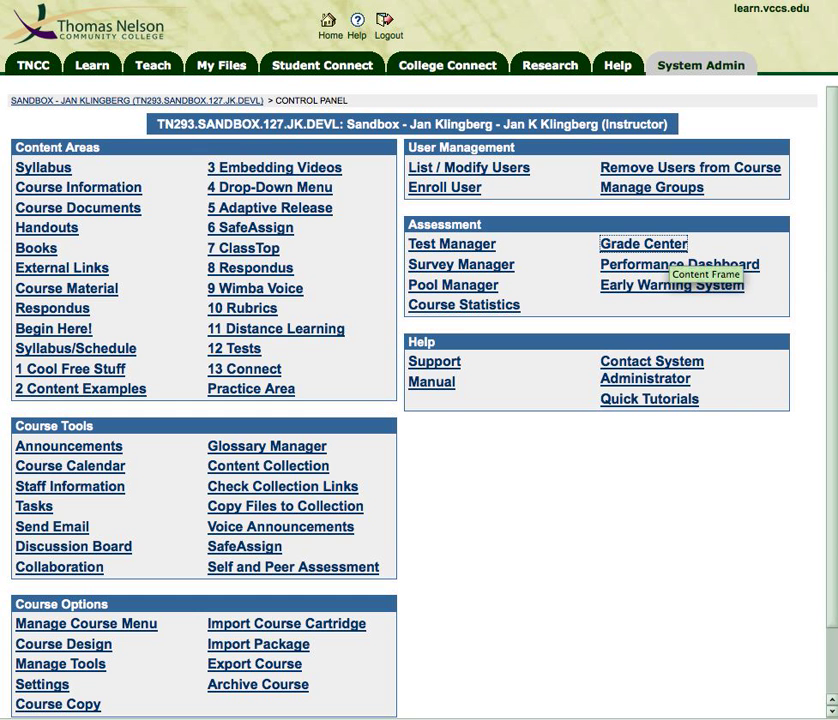